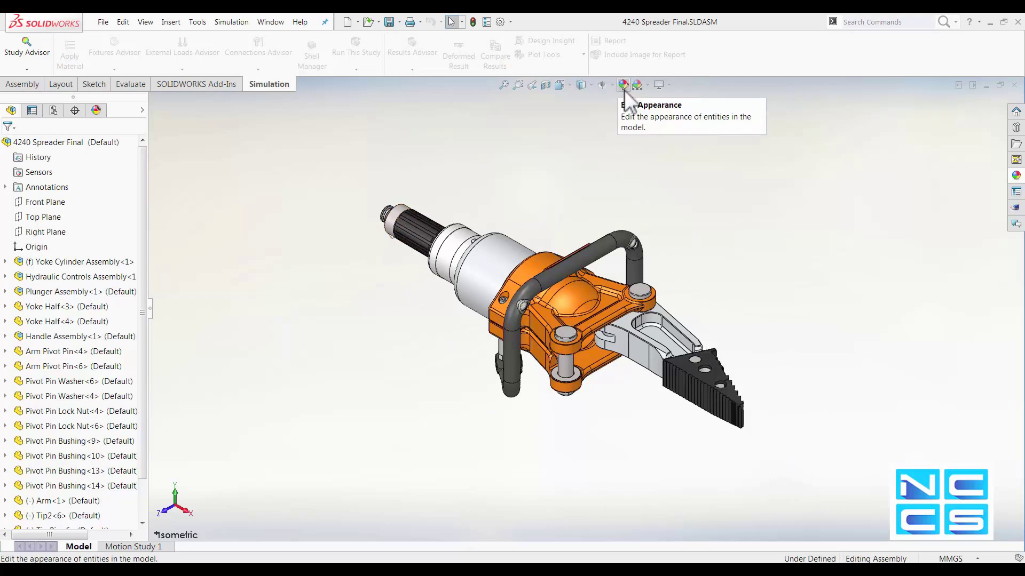
# - Show the appearance hierarchy for Yoke Half<3>, from the dome face up to the part
pyautogui.rightClick(572, 303)
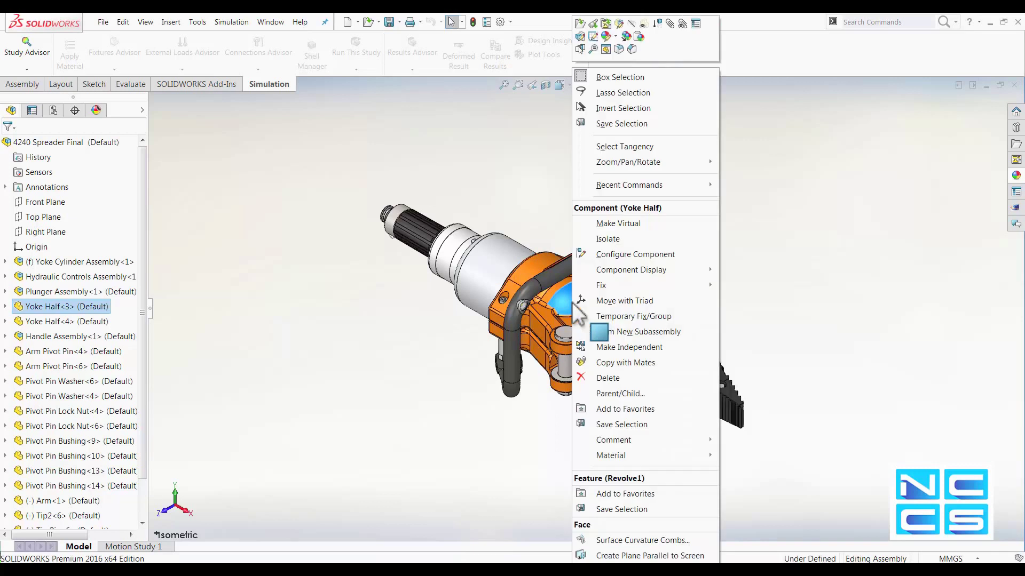
pyautogui.click(615, 37)
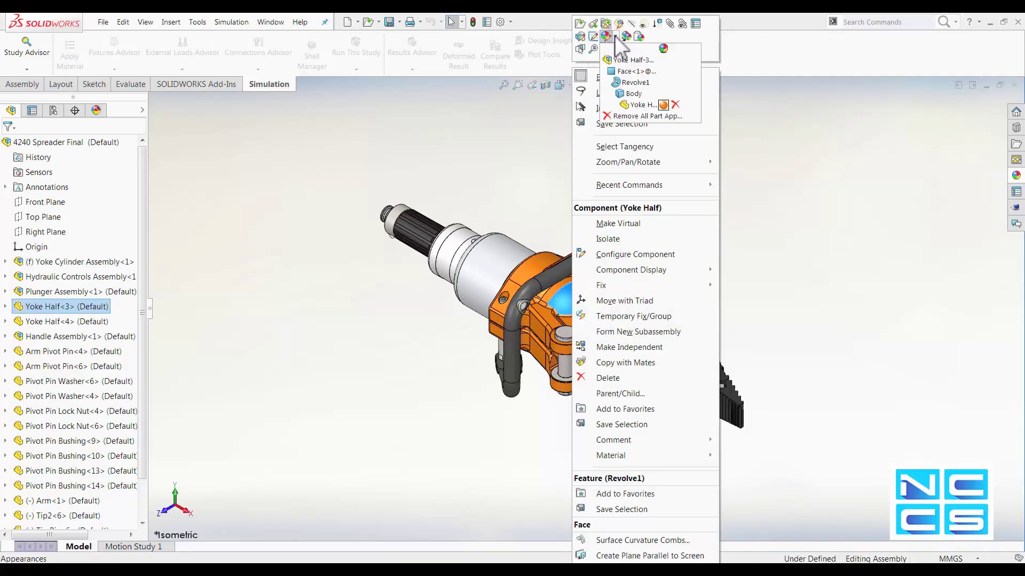
# - Edit the Yoke Half part appearance, keeping the editor and Appearances task pane pinned open
pyautogui.click(636, 105)
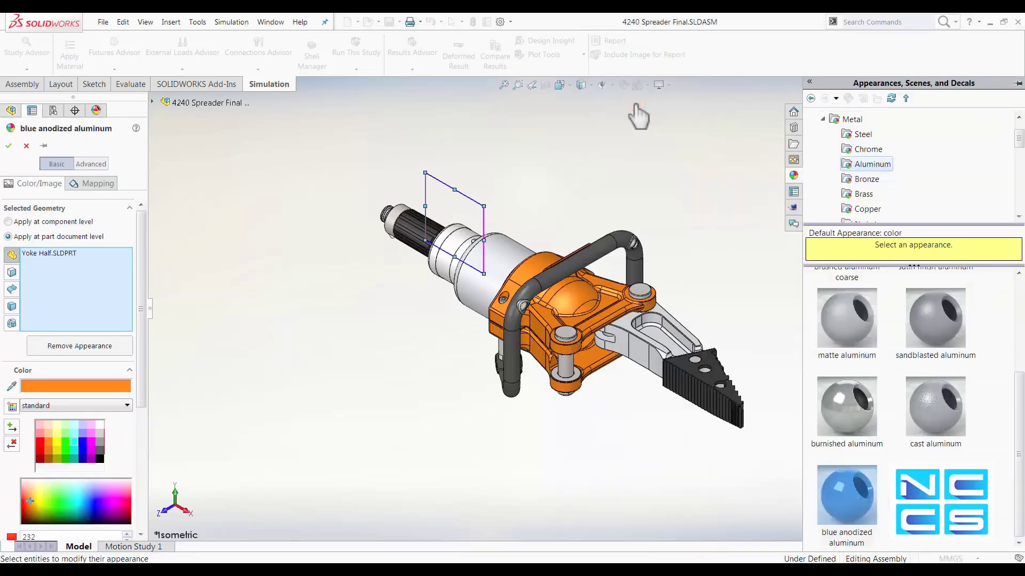
pyautogui.click(43, 146)
pyautogui.click(1018, 83)
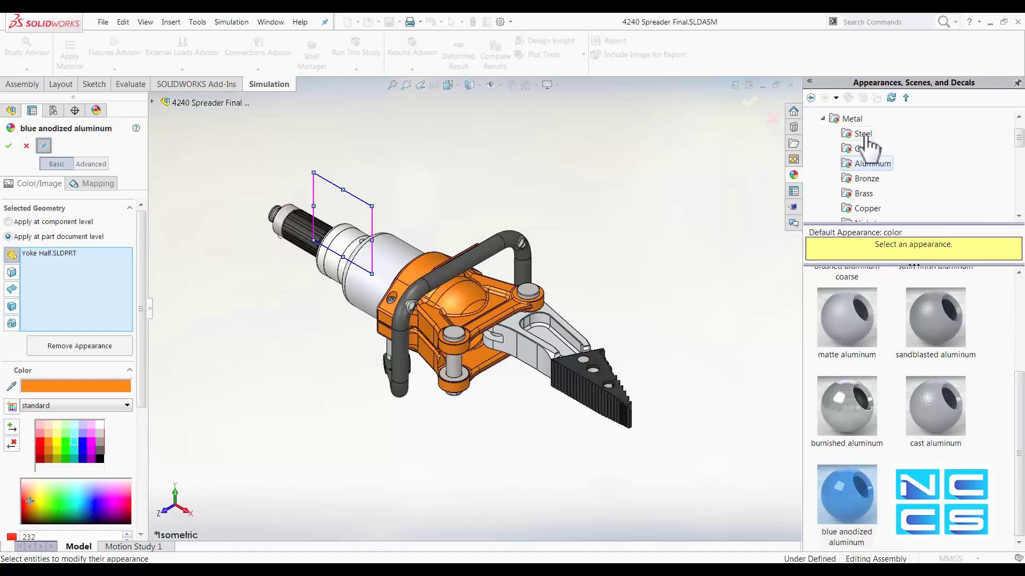
# - Browse the Organic > Wood appearances, viewing Ash, Beech and Cherry
pyautogui.click(826, 119)
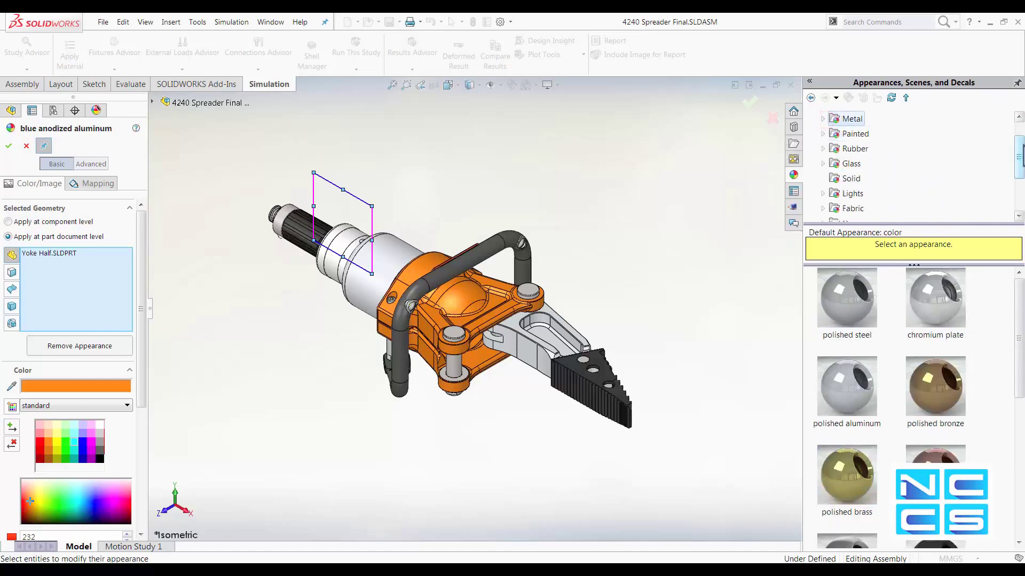
pyautogui.scroll(2, 1021, 149)
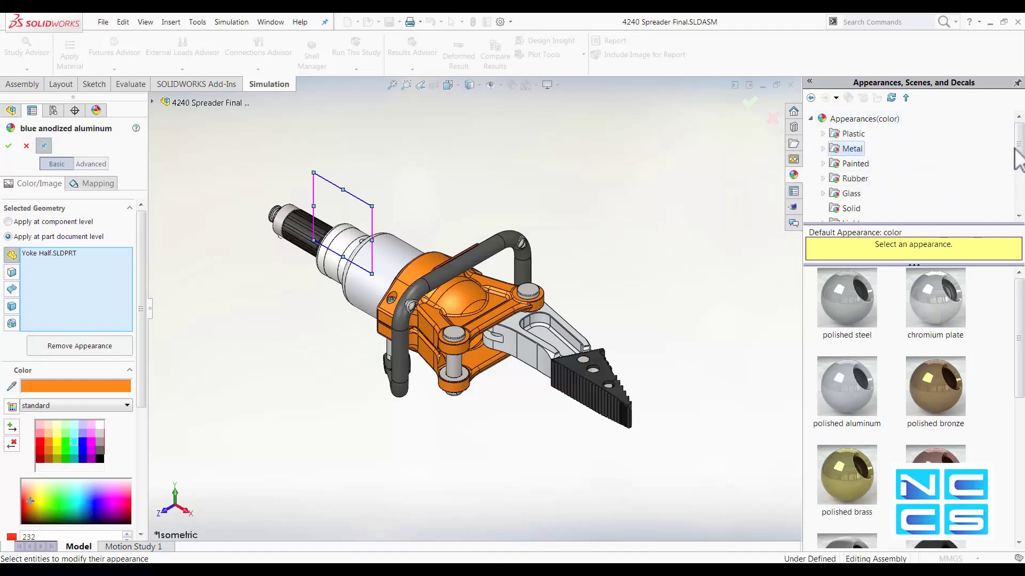
pyautogui.click(1018, 145)
pyautogui.moveTo(1018, 145); pyautogui.dragTo(1016, 187)
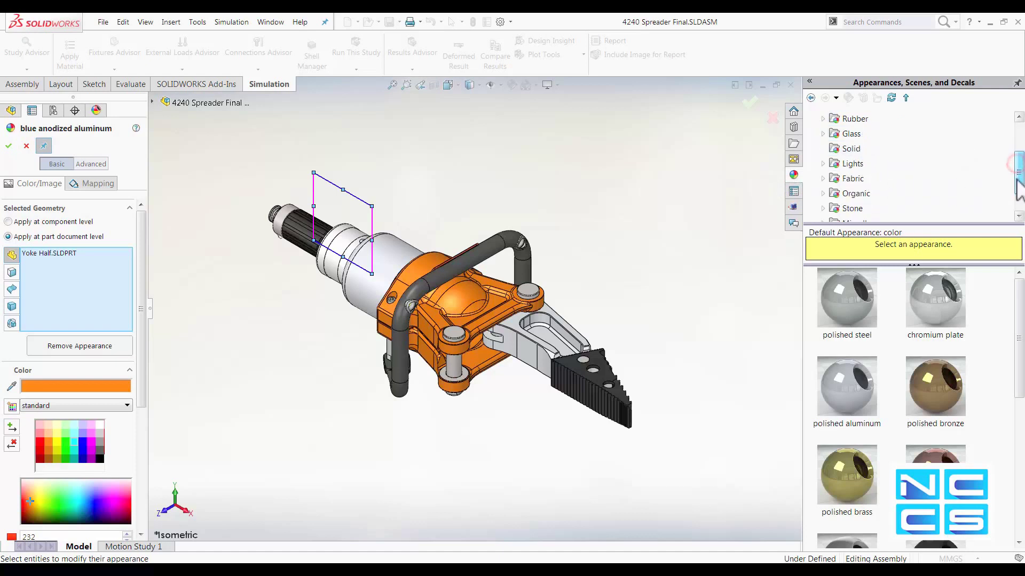
pyautogui.click(823, 178)
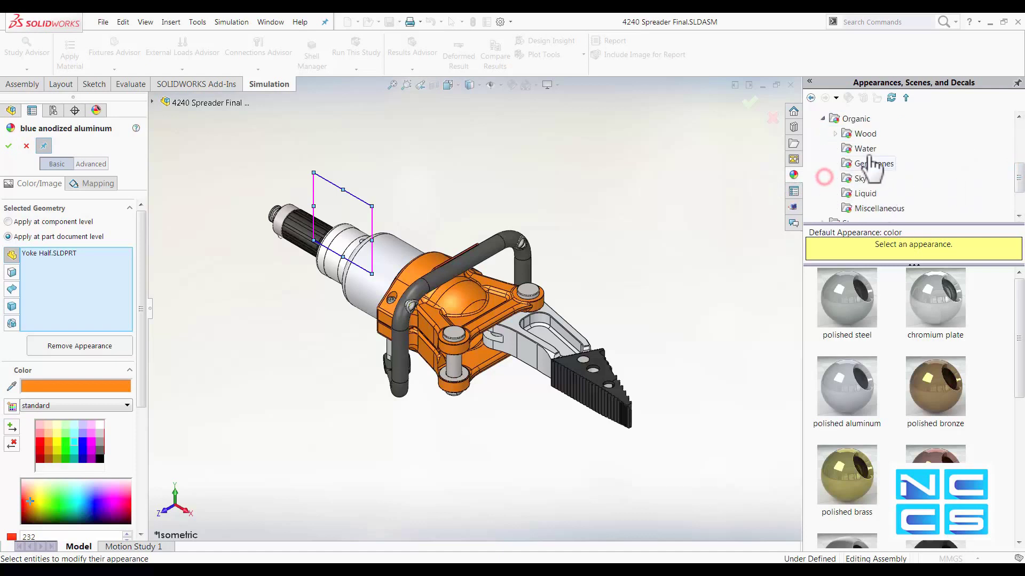
pyautogui.doubleClick(866, 135)
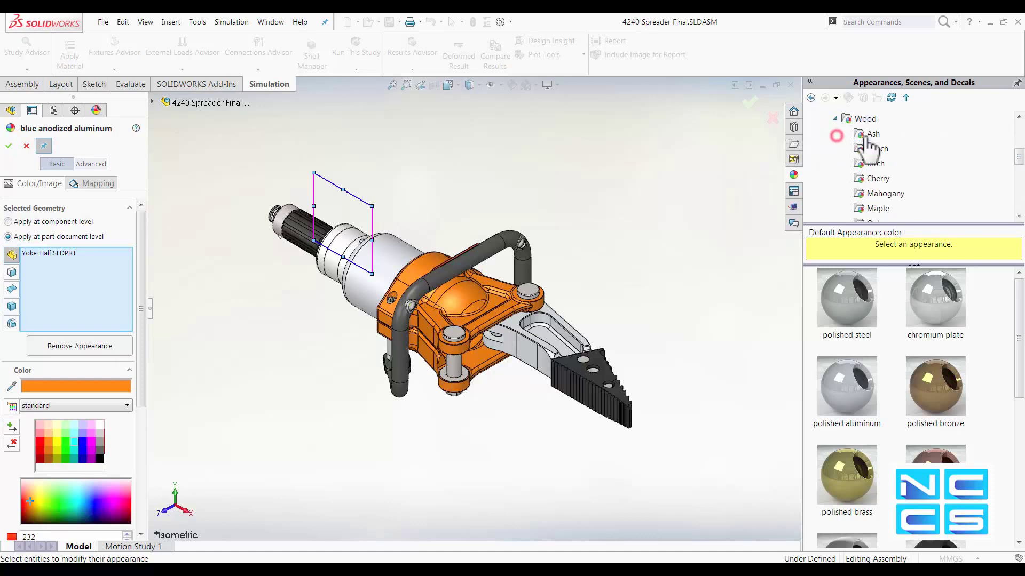
pyautogui.click(868, 135)
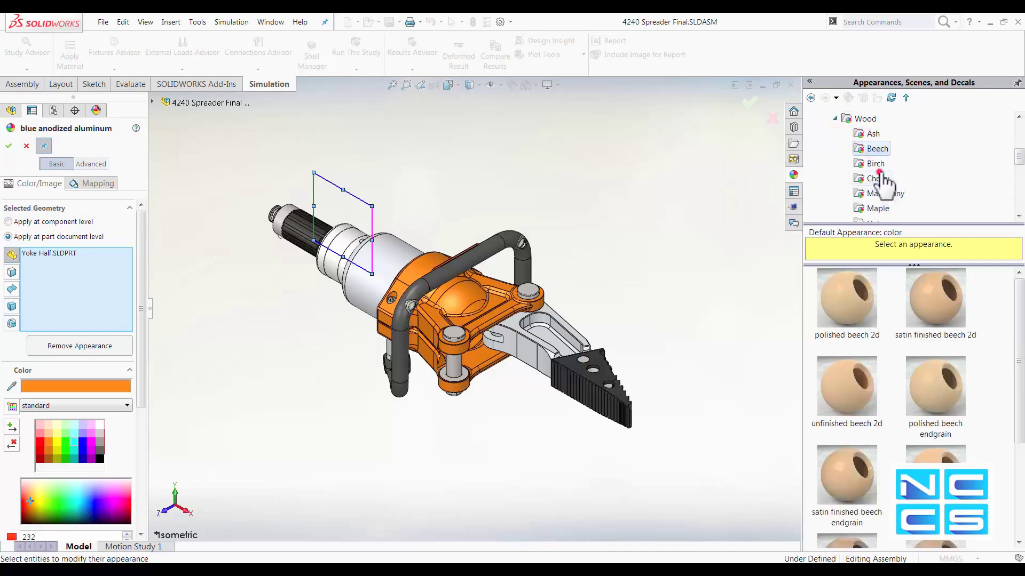
pyautogui.click(878, 178)
pyautogui.scroll(2, 971, 154)
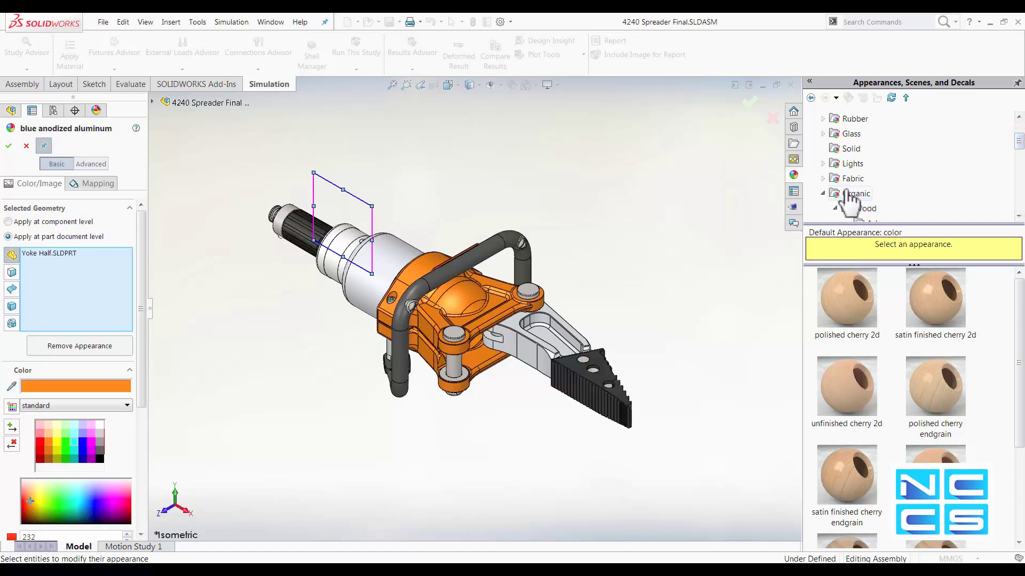
# - Collapse Organic and display the Metal > Bronze swatches
pyautogui.click(822, 194)
pyautogui.moveTo(1016, 152); pyautogui.dragTo(1016, 136)
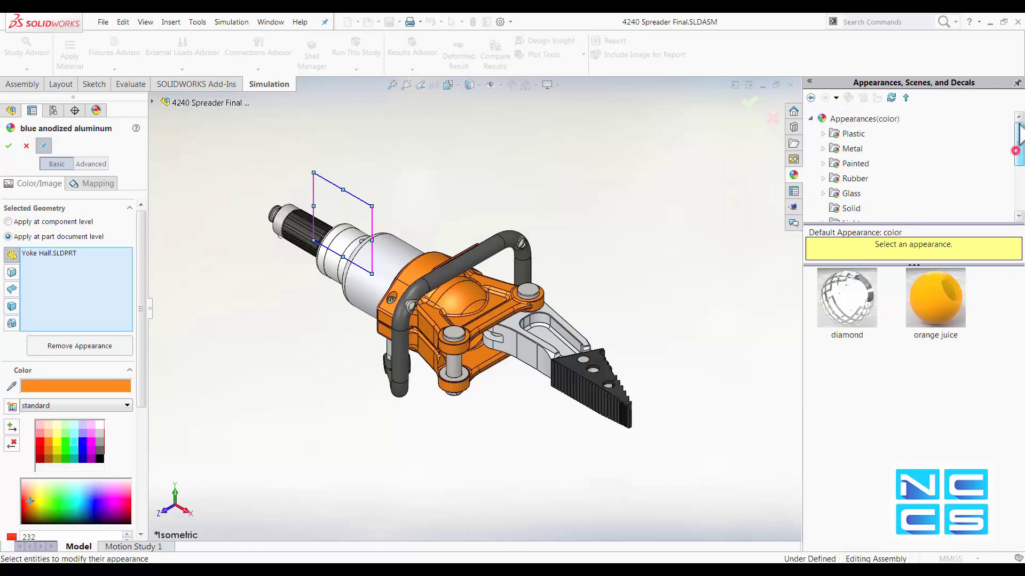
pyautogui.click(823, 148)
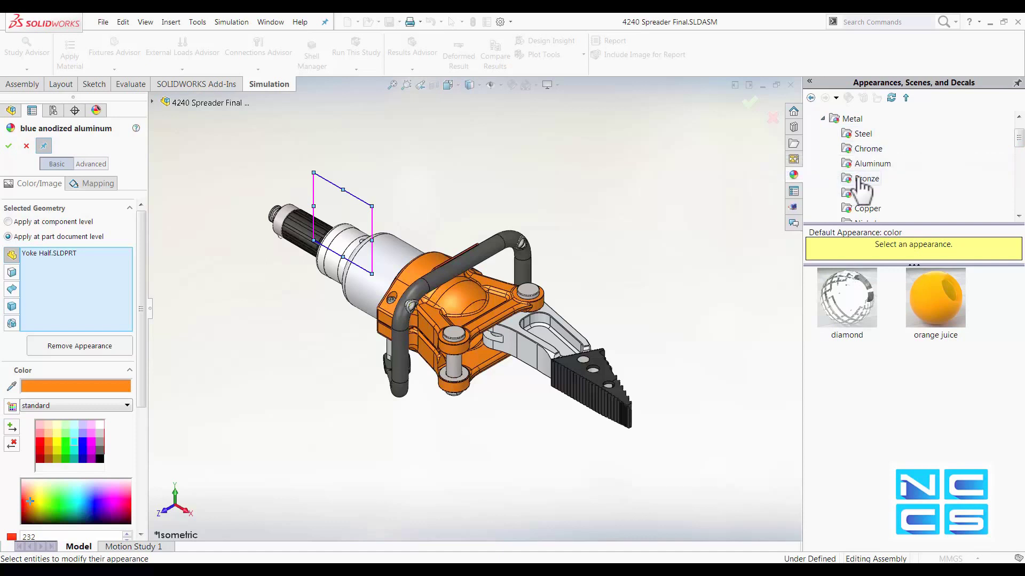
pyautogui.click(867, 179)
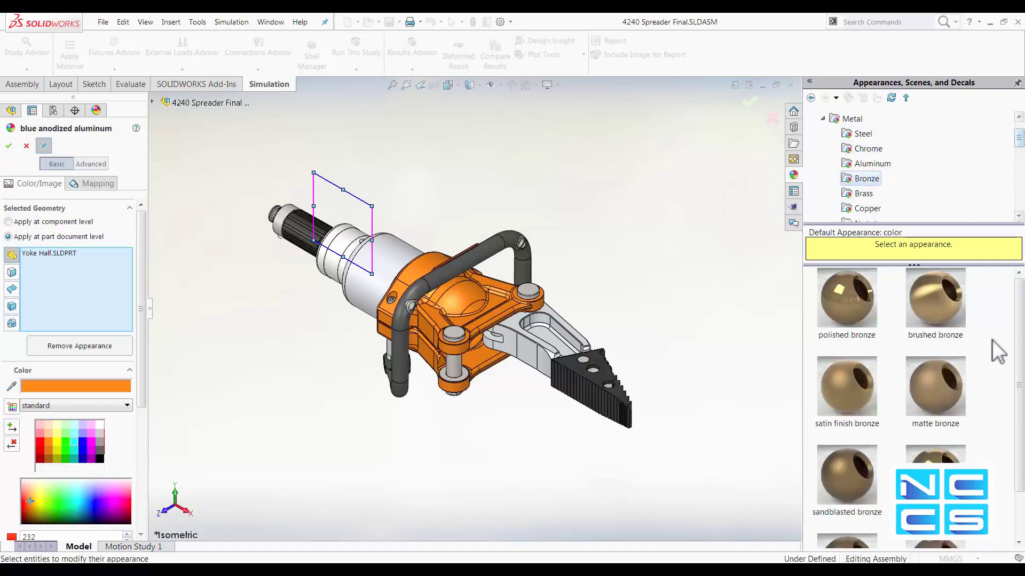
pyautogui.moveTo(847, 388)
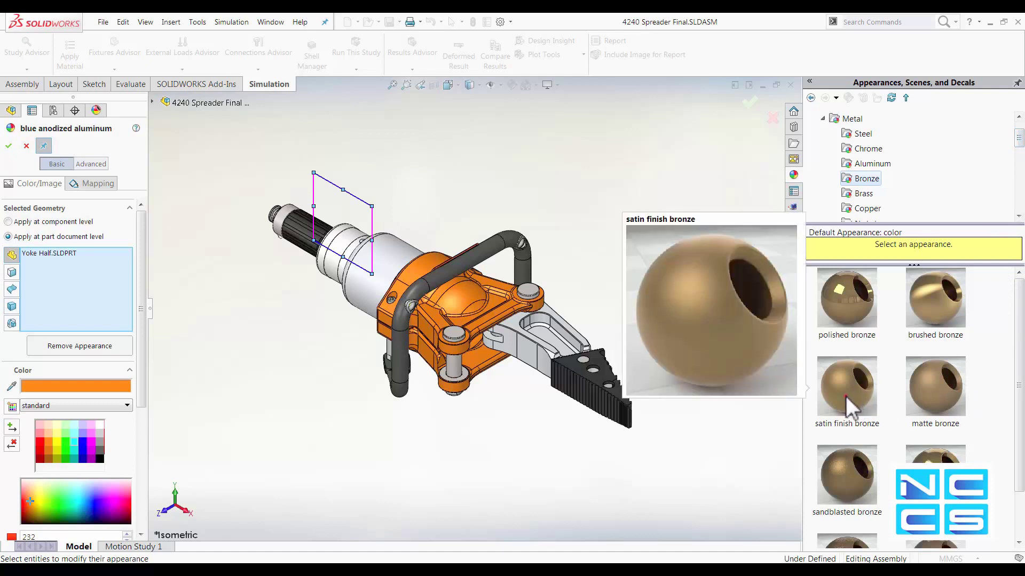
# - Choose satin finish bronze and clear the Yoke Half part from the selected geometry
pyautogui.click(847, 396)
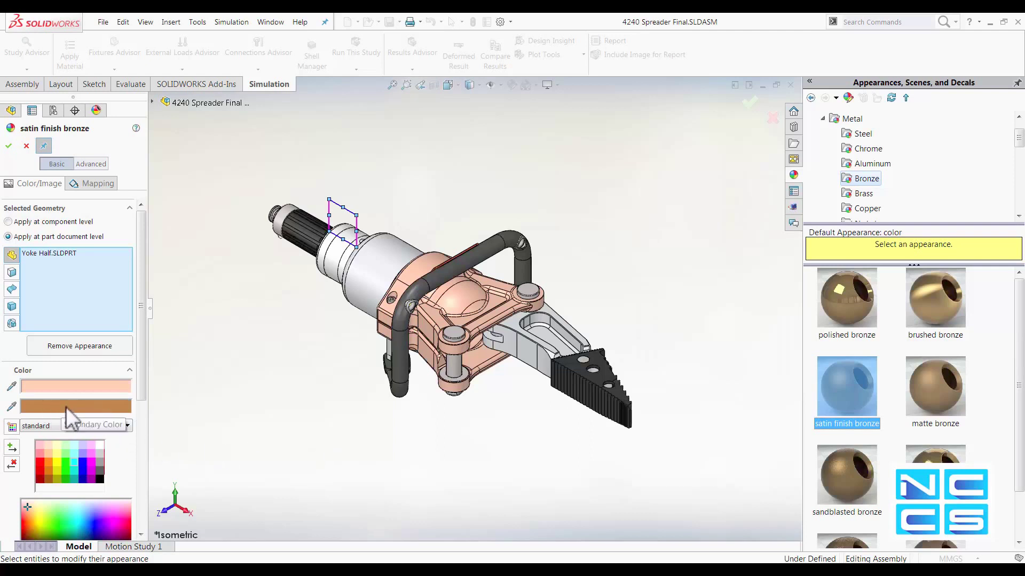
pyautogui.rightClick(74, 286)
pyautogui.click(94, 297)
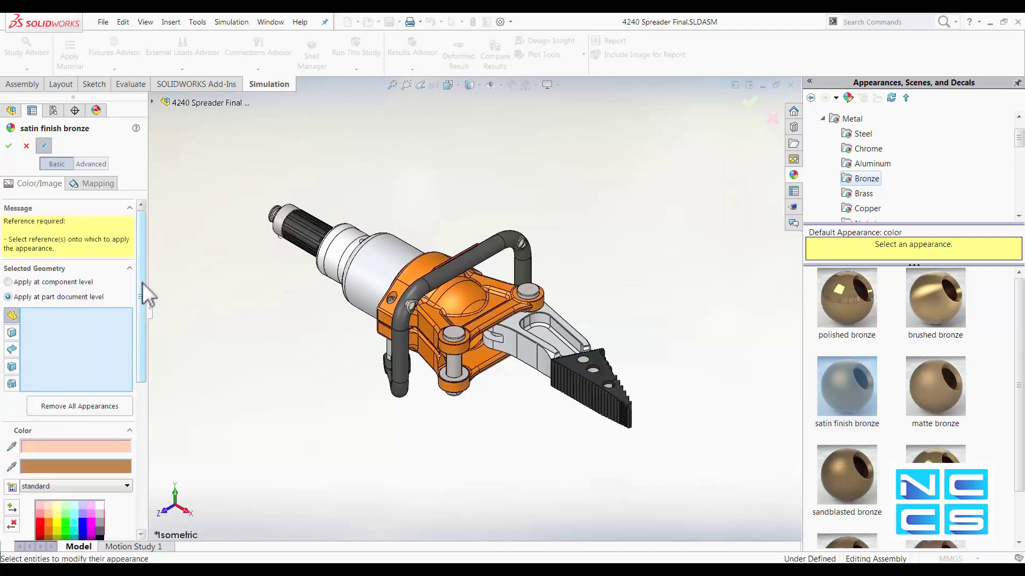
pyautogui.scroll(-1, 139, 299)
pyautogui.scroll(-1, 139, 301)
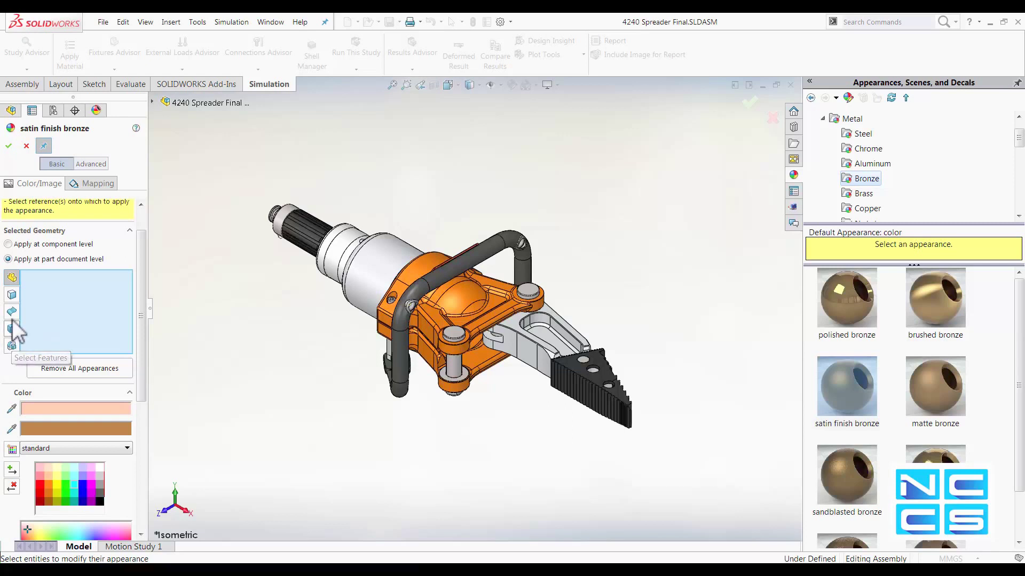
# - Apply satin finish bronze to the yoke's dome face using the face selection filter
pyautogui.click(12, 295)
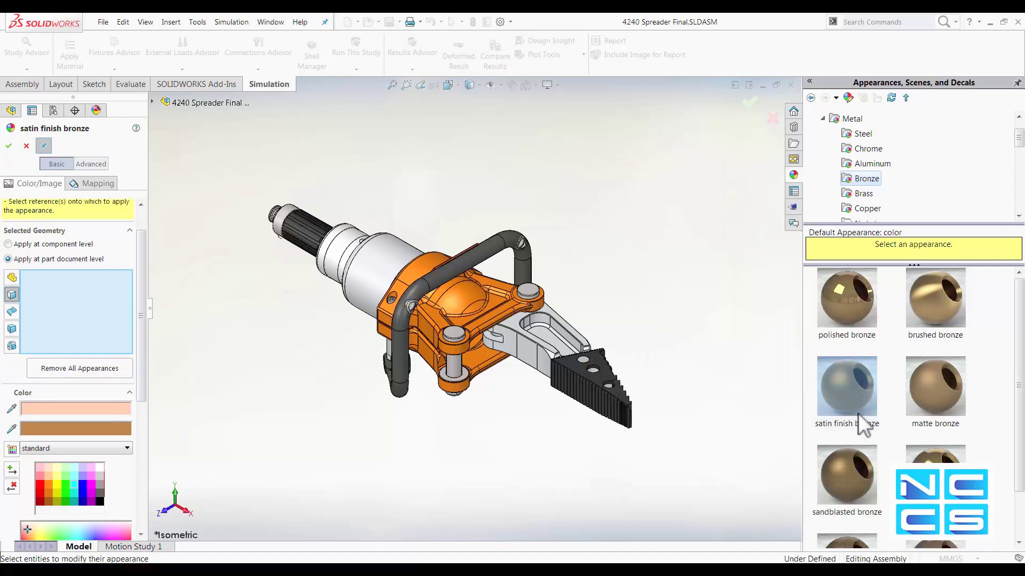
pyautogui.moveTo(848, 382); pyautogui.dragTo(466, 299)
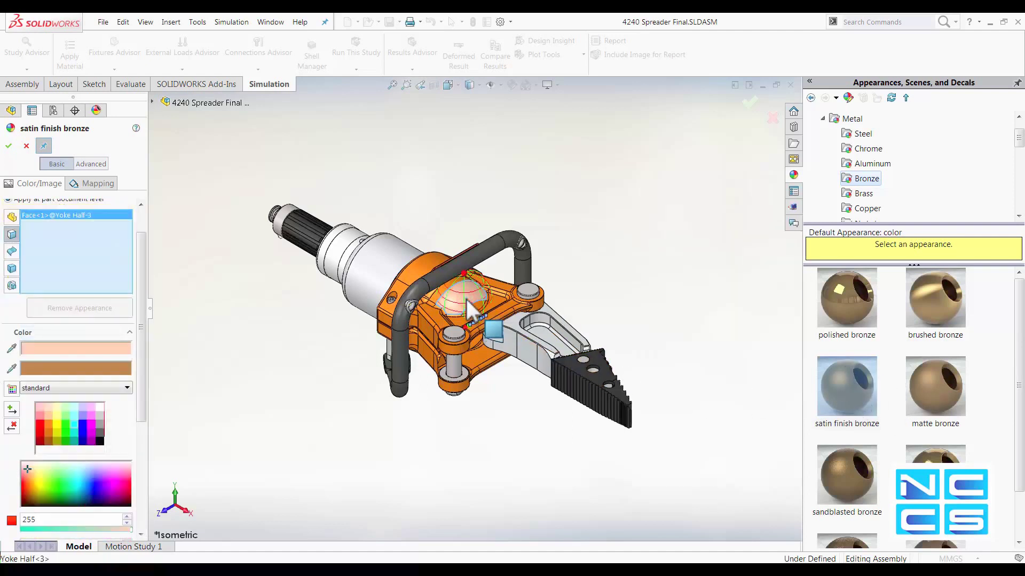
pyautogui.click(8, 147)
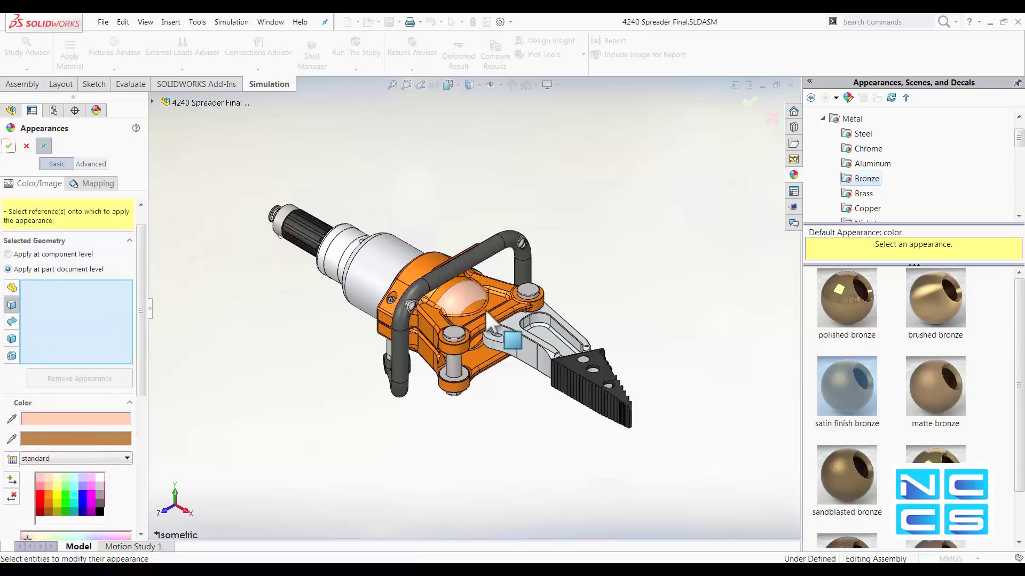
pyautogui.scroll(-3, 473, 313)
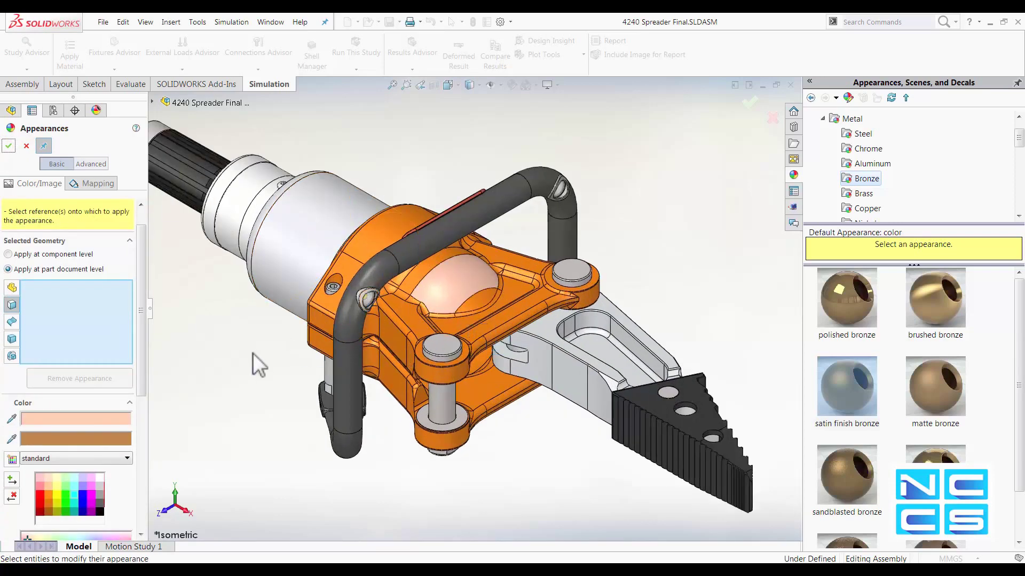
pyautogui.moveTo(847, 386); pyautogui.dragTo(576, 349)
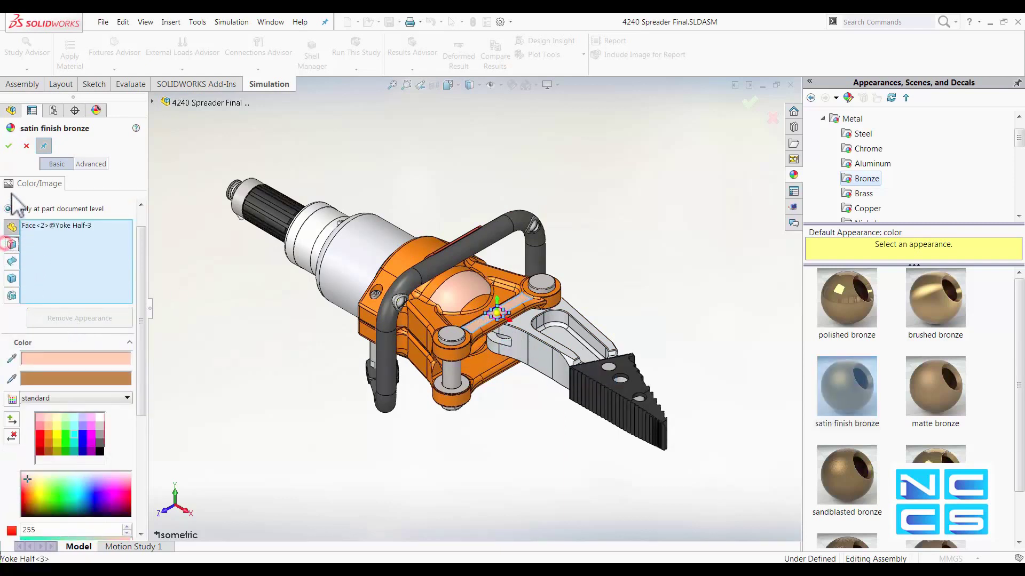
# - Confirm the bronze dome face, then apply Metal > Chrome chromium plate to the arm body
pyautogui.click(8, 146)
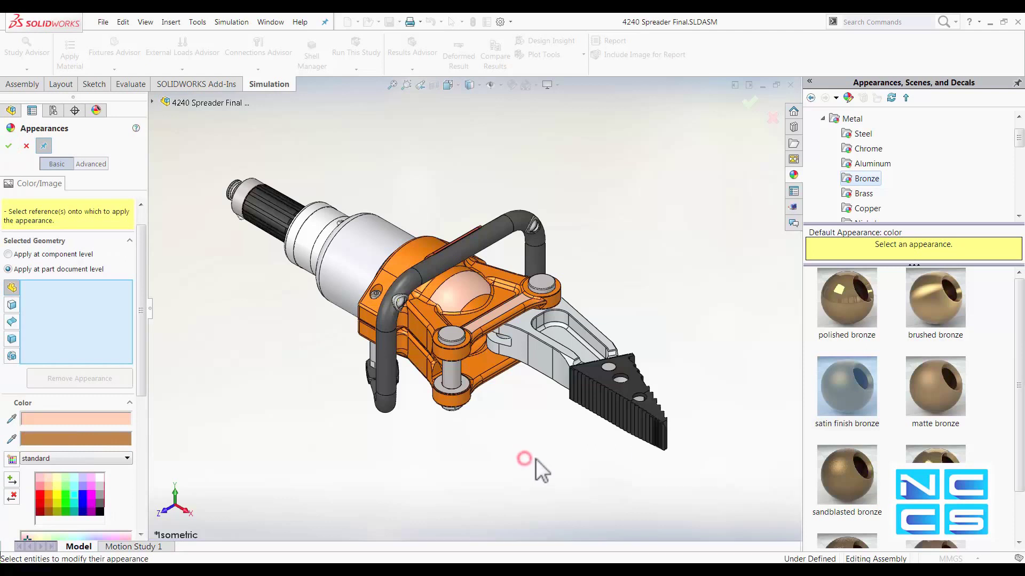
pyautogui.click(855, 297)
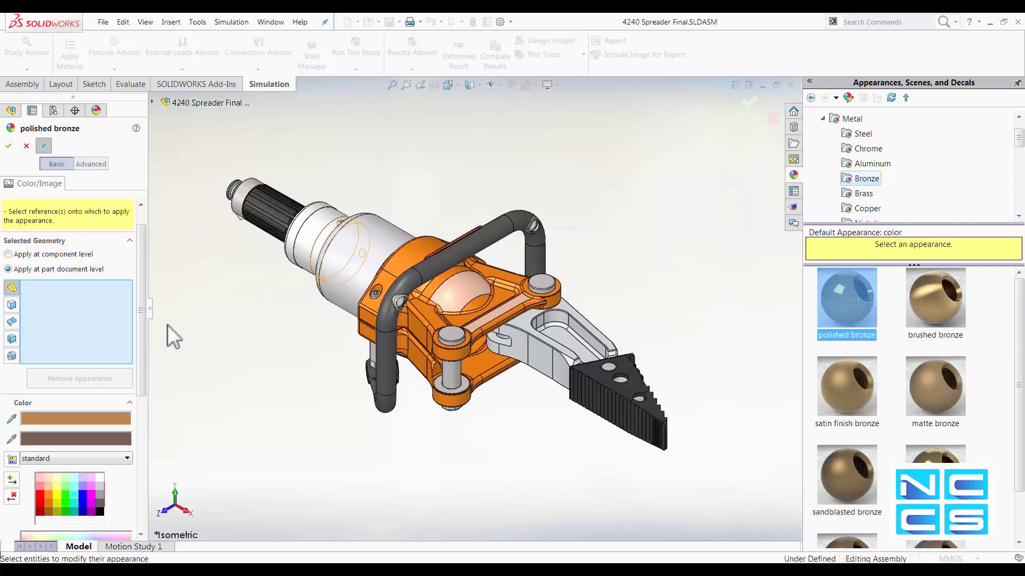
pyautogui.click(10, 337)
pyautogui.click(867, 149)
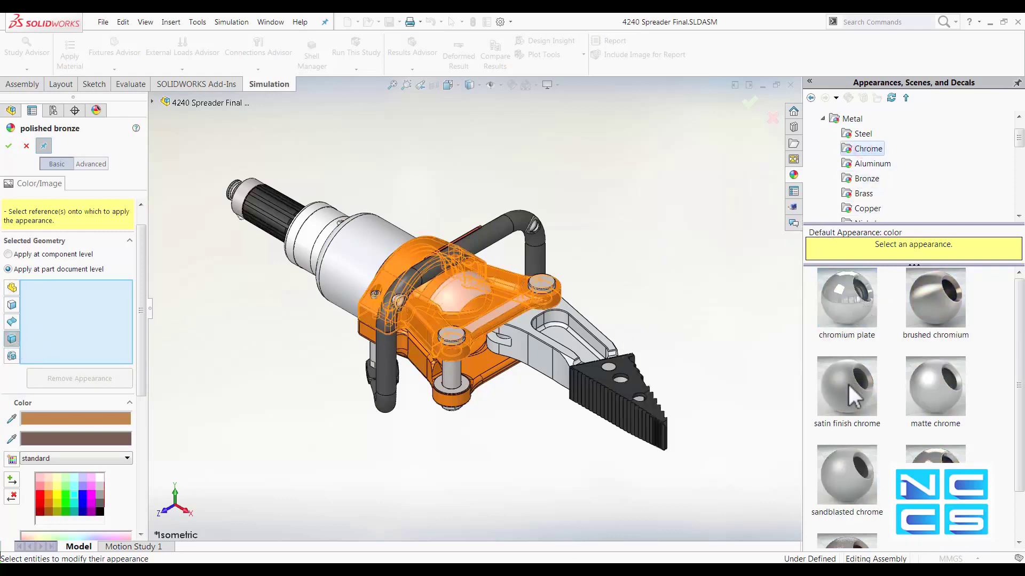
pyautogui.click(854, 321)
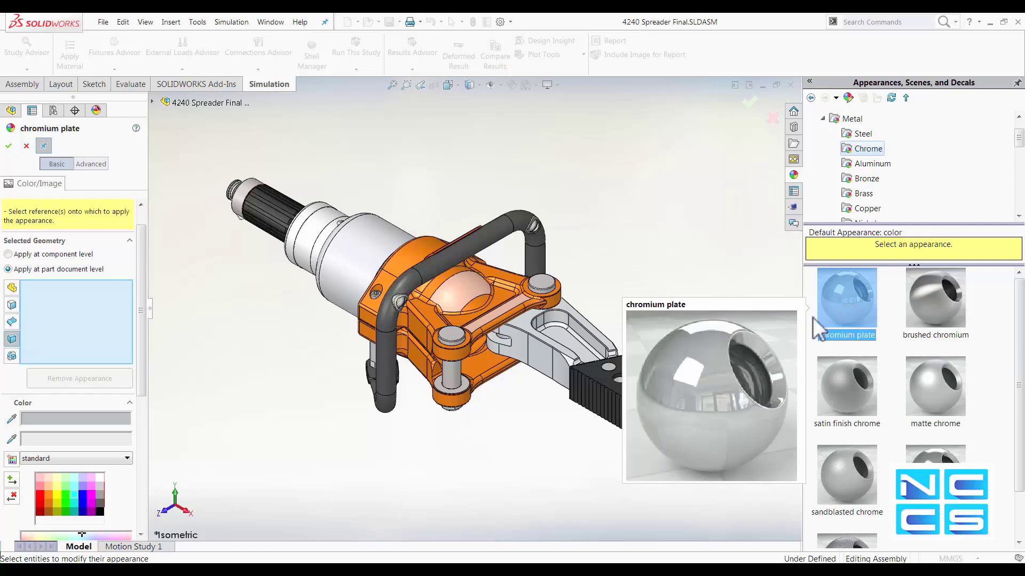
pyautogui.moveTo(819, 327); pyautogui.dragTo(575, 353)
pyautogui.click(592, 369)
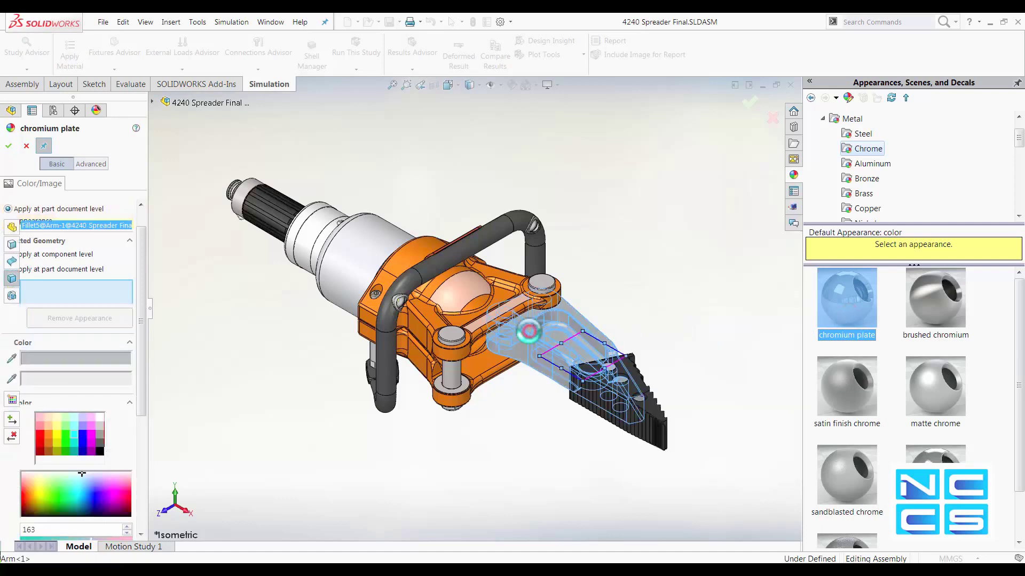
pyautogui.click(9, 146)
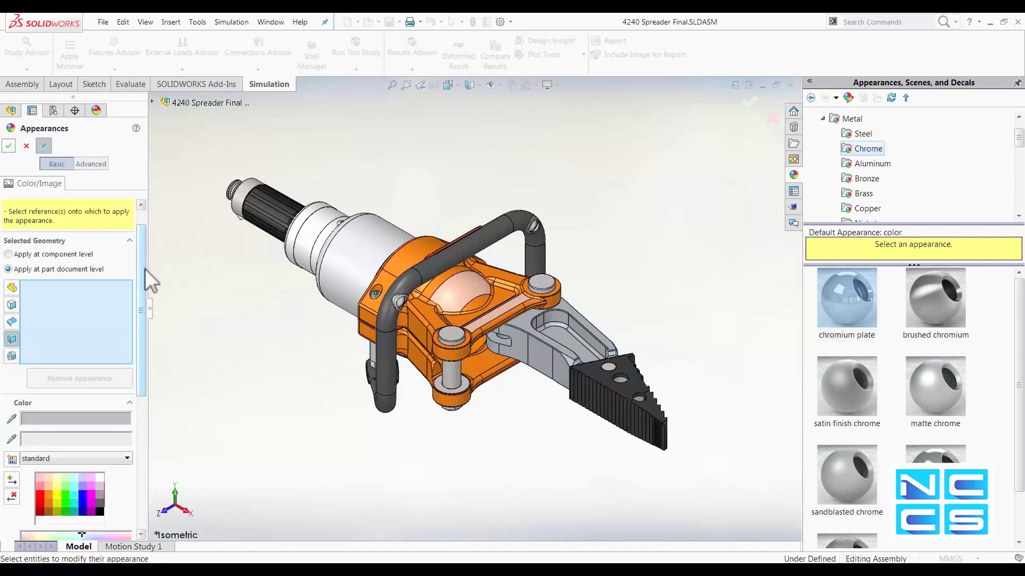
pyautogui.moveTo(145, 268); pyautogui.dragTo(141, 338)
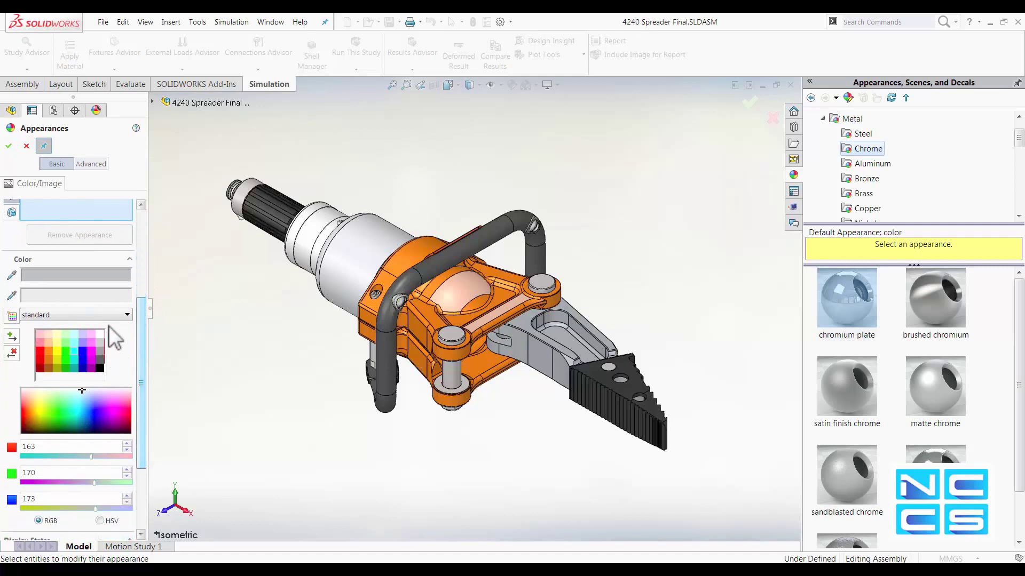
pyautogui.click(122, 316)
pyautogui.click(121, 318)
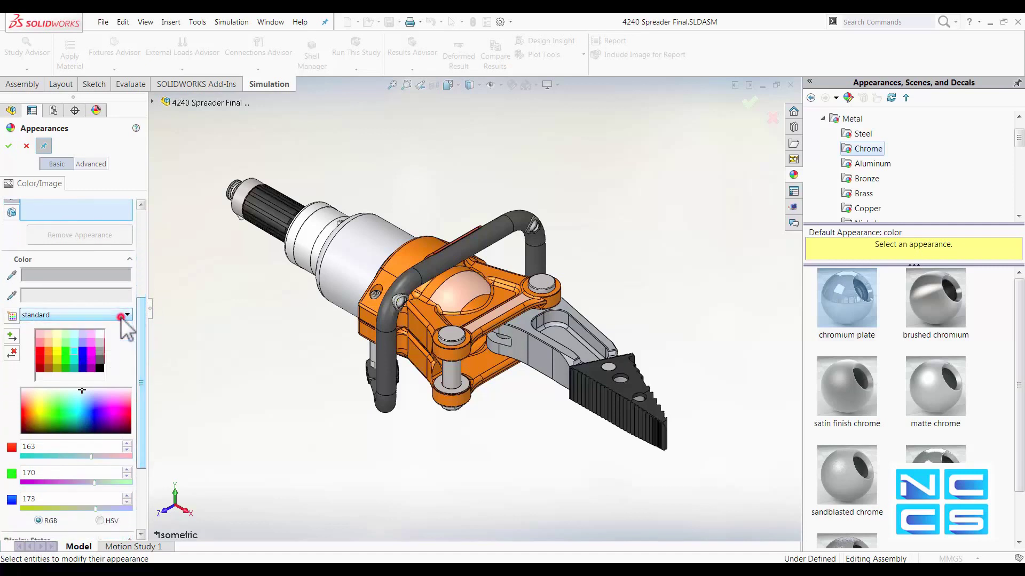
pyautogui.moveTo(138, 346); pyautogui.dragTo(138, 382)
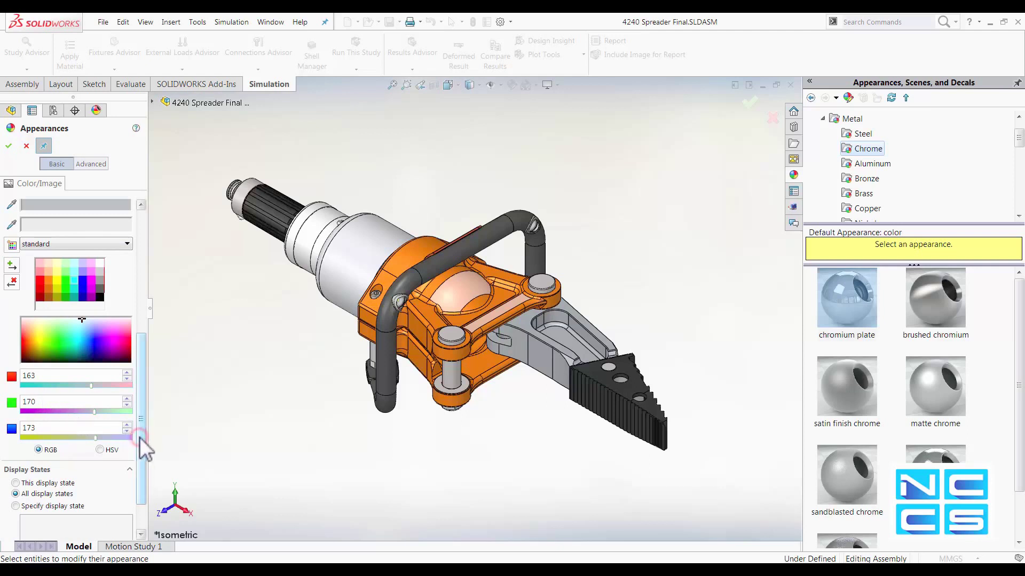
pyautogui.moveTo(139, 437)
pyautogui.mouseDown()
pyautogui.moveTo(140, 449)
pyautogui.moveTo(149, 309)
pyautogui.mouseUp()
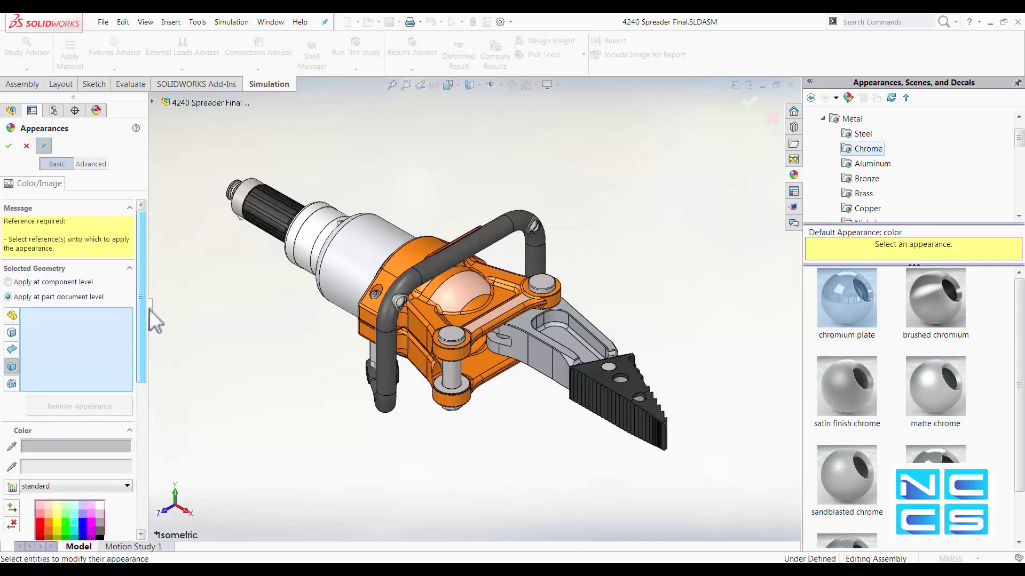
pyautogui.click(86, 163)
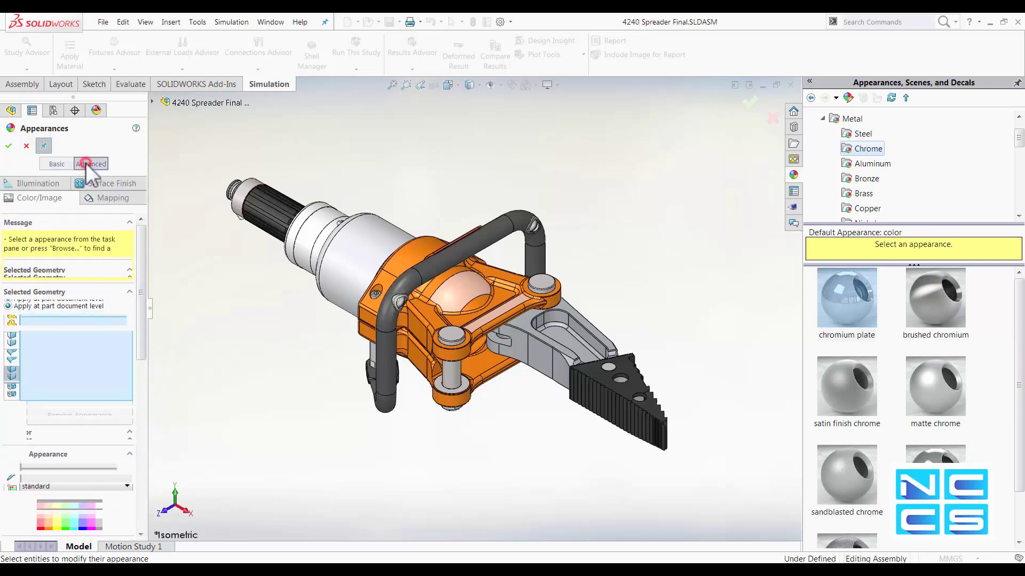
pyautogui.click(104, 199)
pyautogui.click(103, 185)
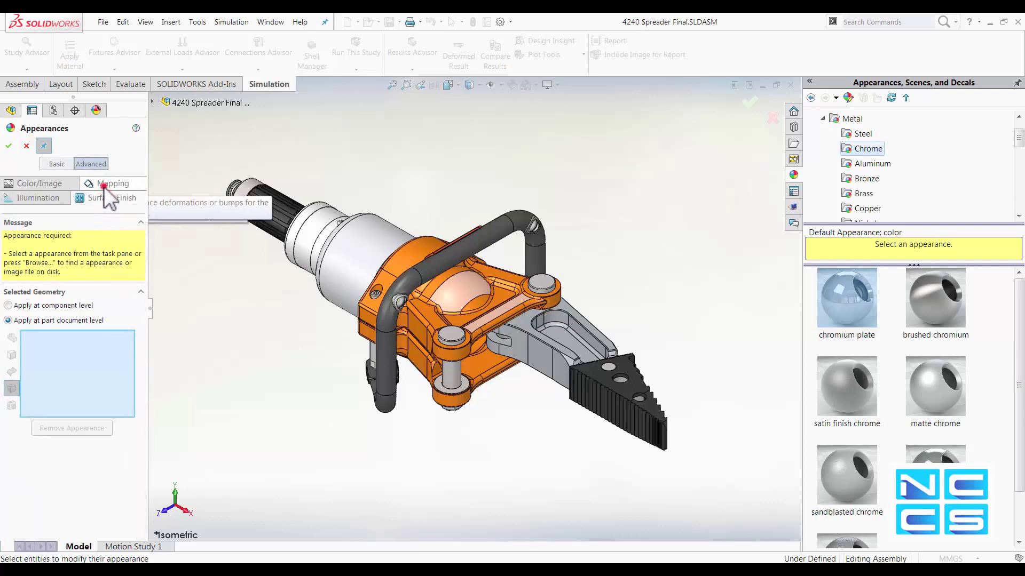
pyautogui.click(35, 198)
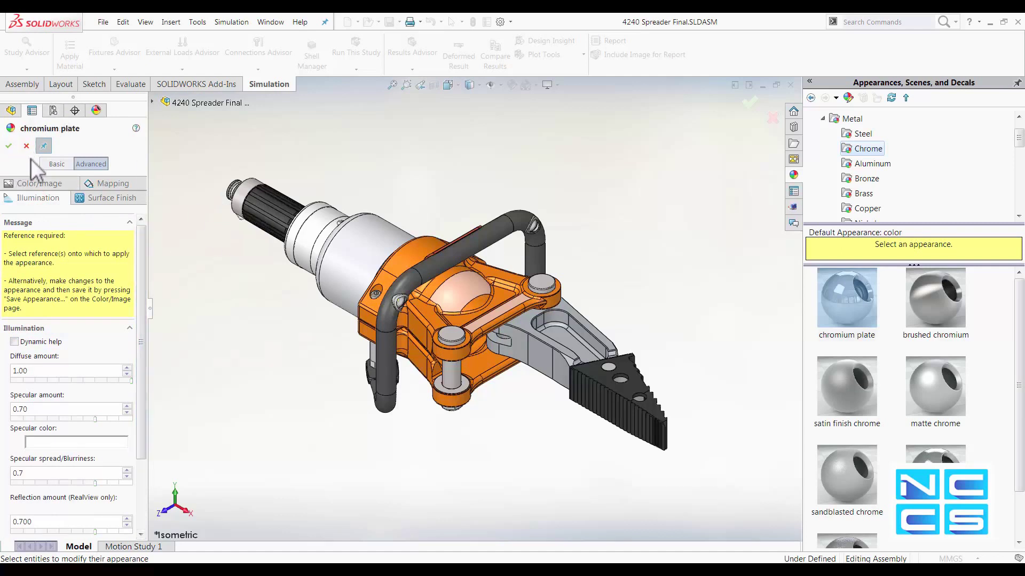
pyautogui.click(58, 163)
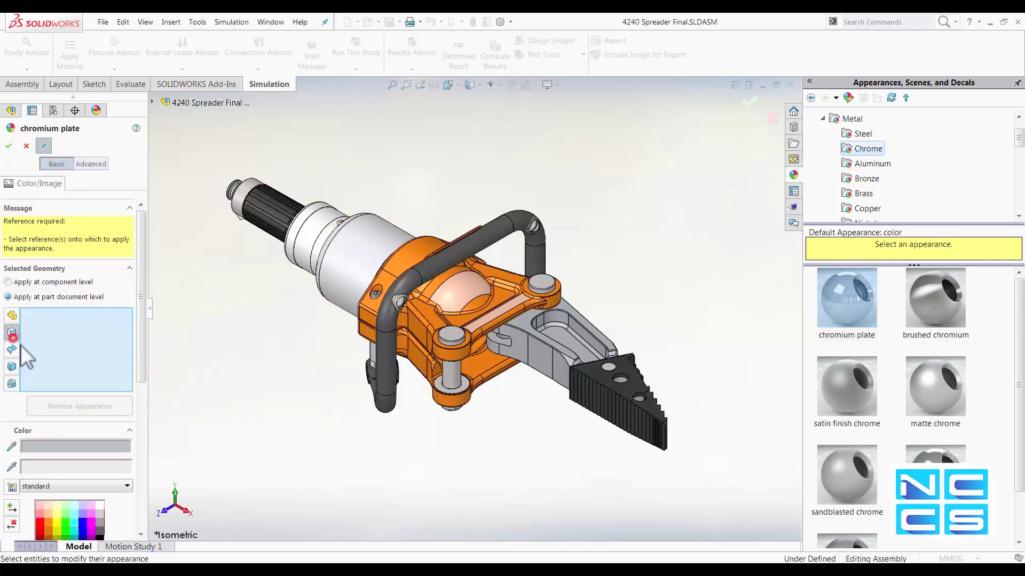
# - Colour the valve casing's cylindrical face blue and confirm it
pyautogui.click(82, 522)
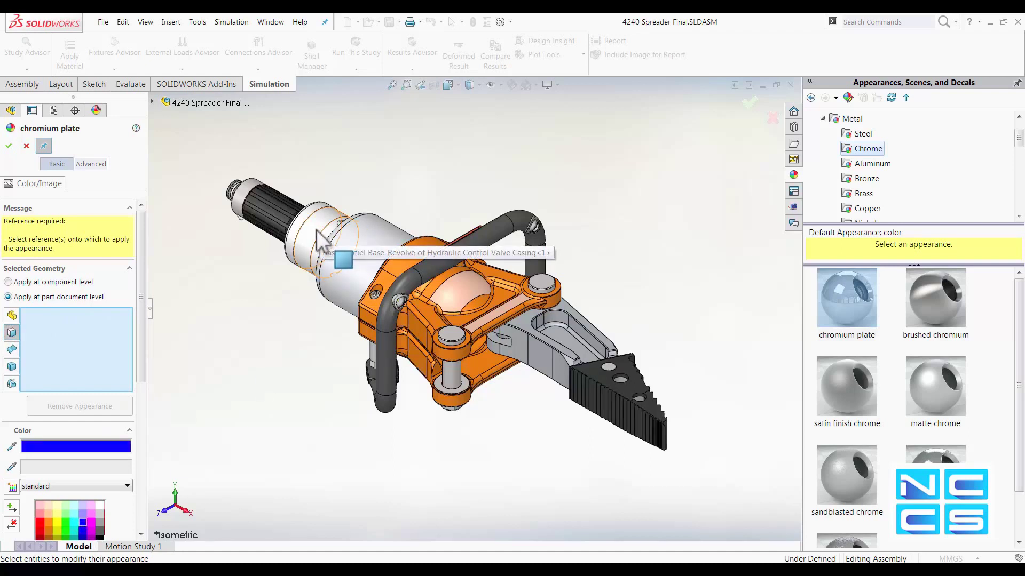
pyautogui.click(314, 240)
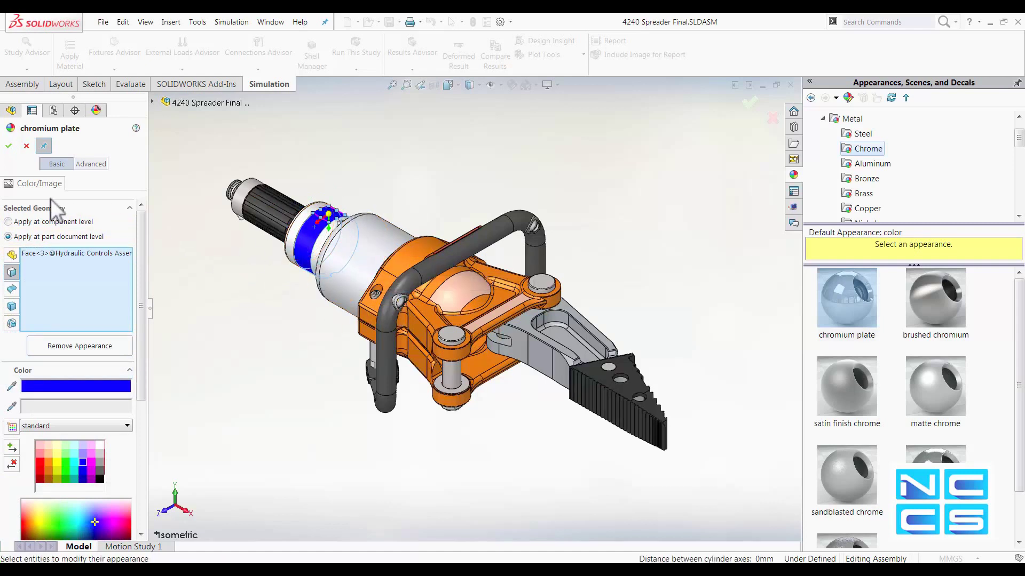
pyautogui.click(9, 147)
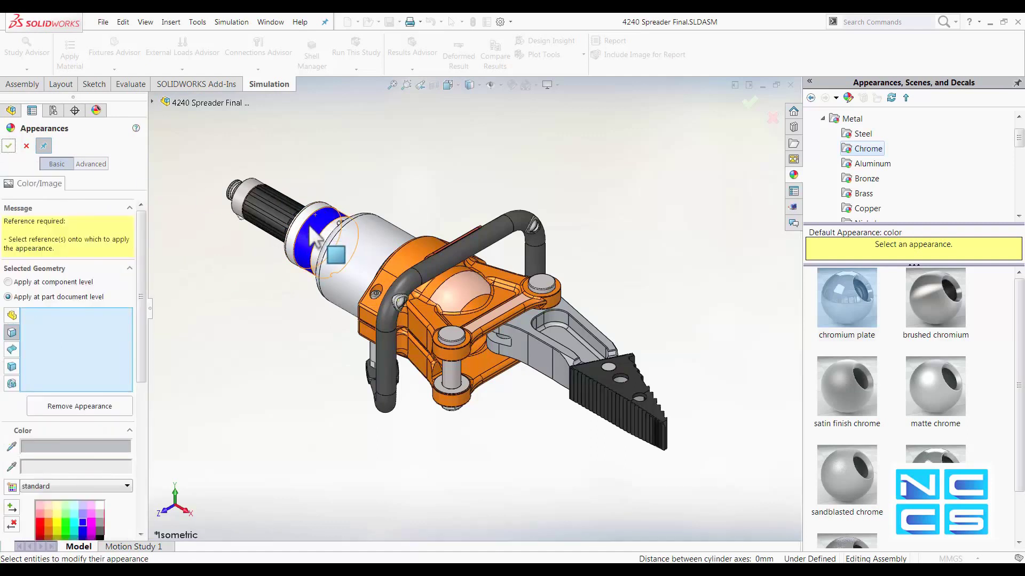